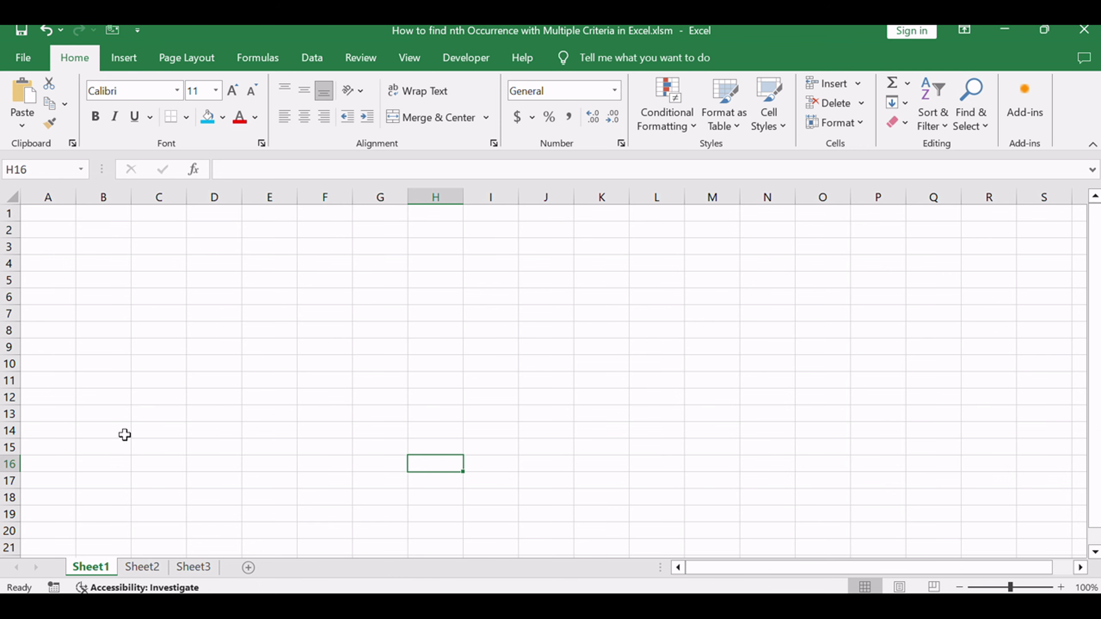
Switch to Sheet2 and point out the last bonus value, 125.
left_click(143, 569)
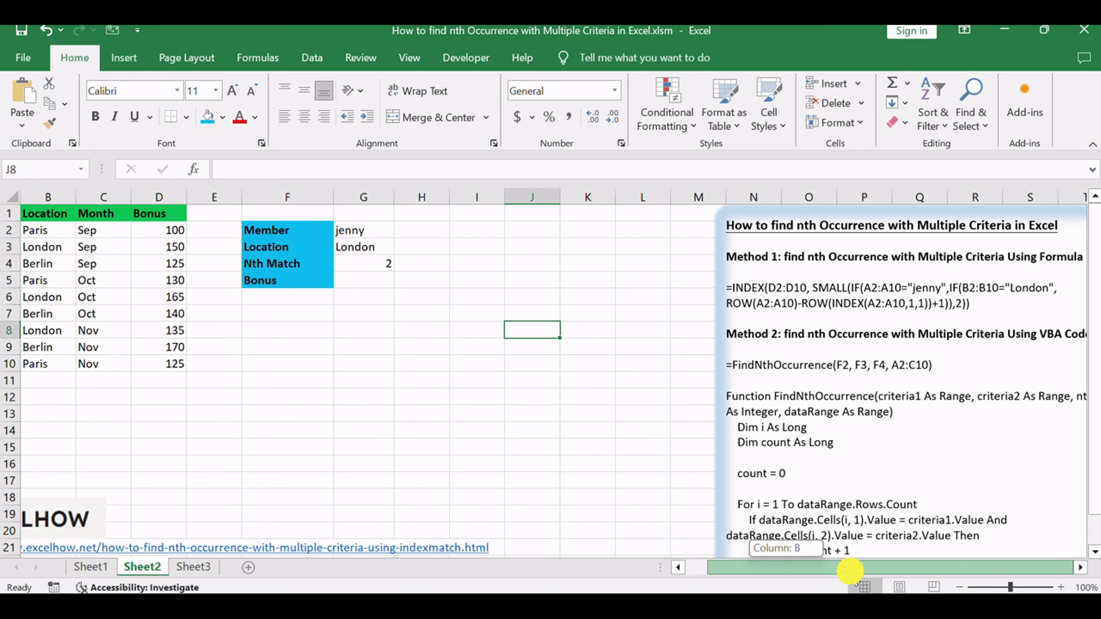
left_click_drag(785, 570, 852, 568)
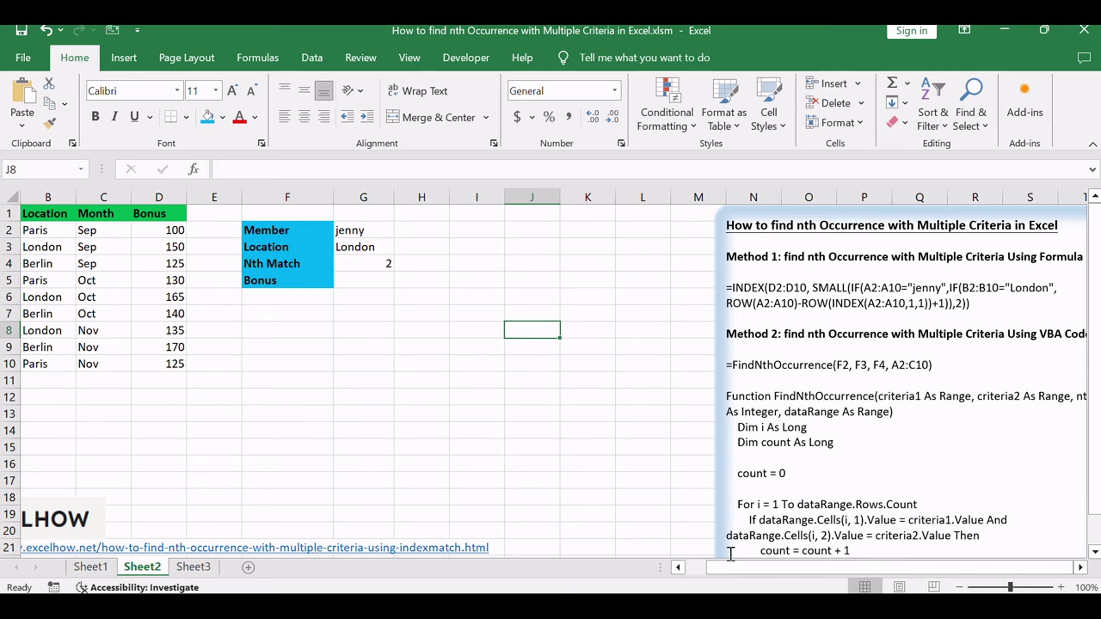
left_click_drag(742, 568, 706, 560)
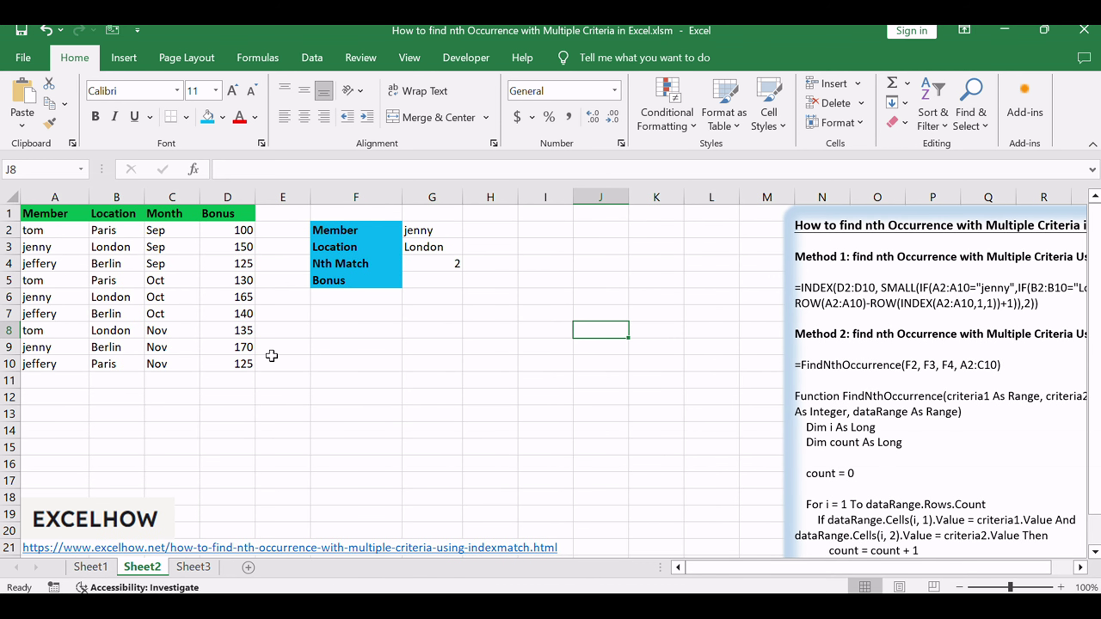
left_click(207, 393)
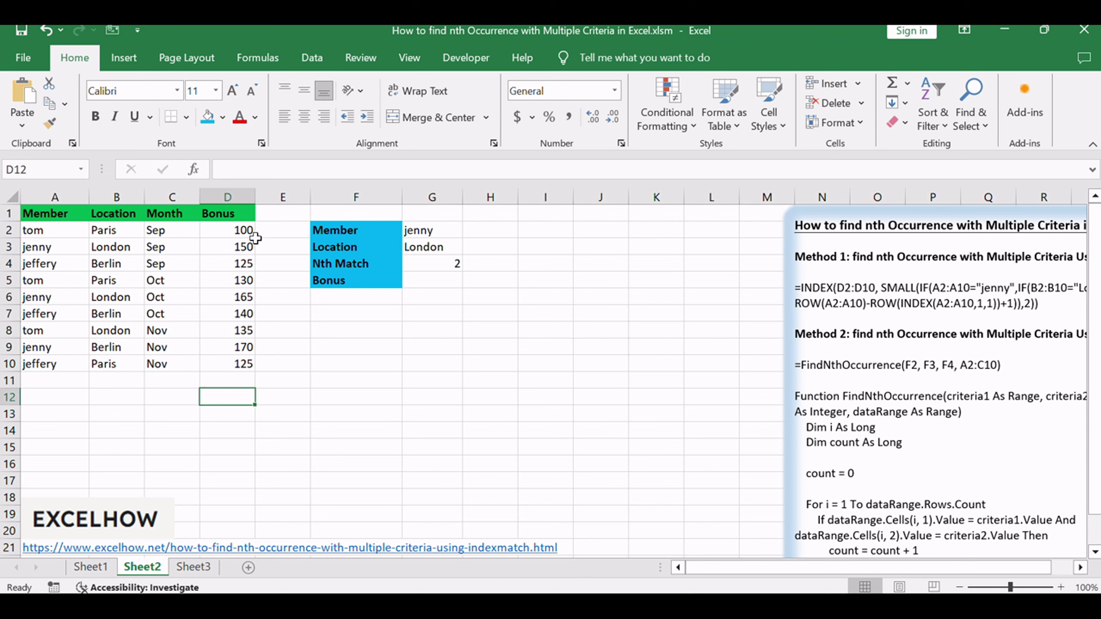
left_click(233, 363)
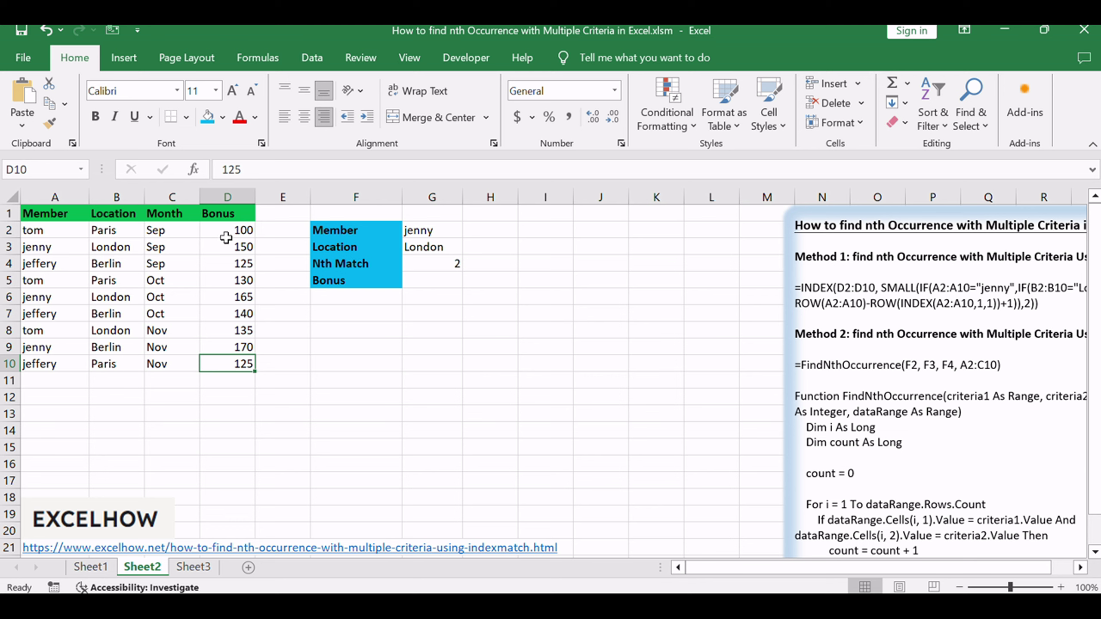
Highlight the member names in A2:A10 and the locations in B2:B10.
left_click(46, 249)
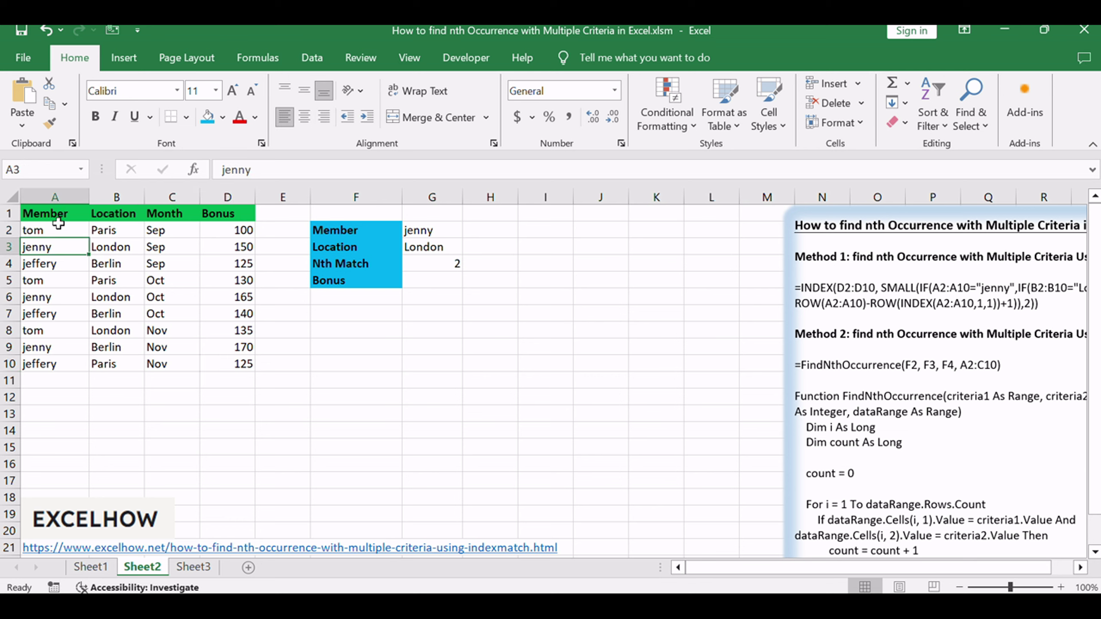
left_click_drag(55, 228, 43, 362)
left_click(372, 402)
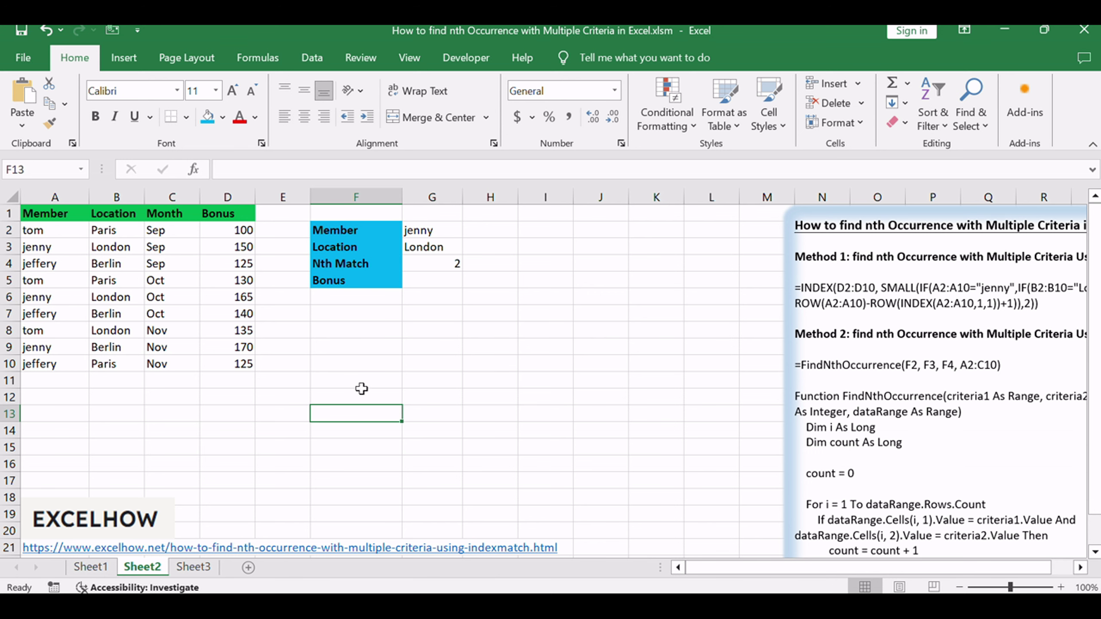
left_click(118, 230)
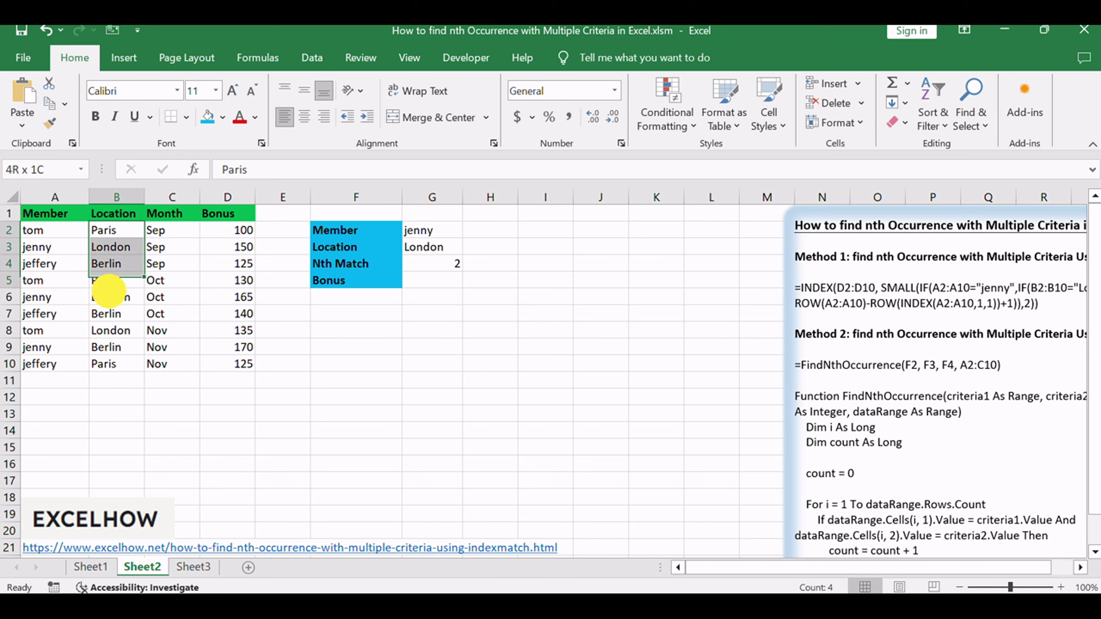
left_click_drag(123, 243, 121, 361)
left_click(422, 404)
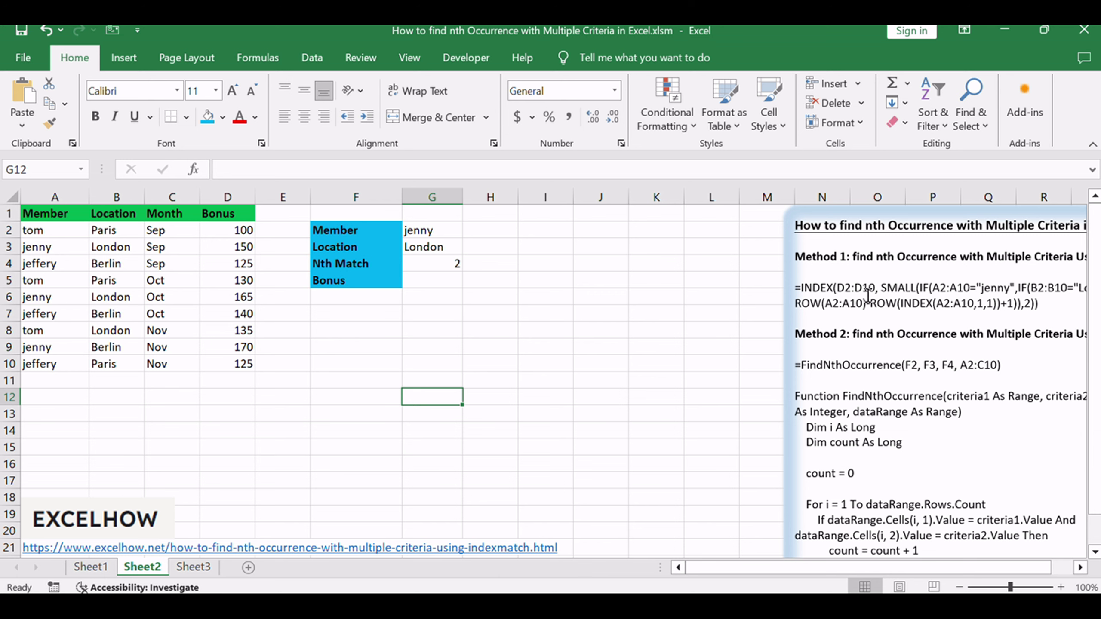
Review the INDEX formula note in the notes text box.
left_click(926, 285)
double_click(818, 272)
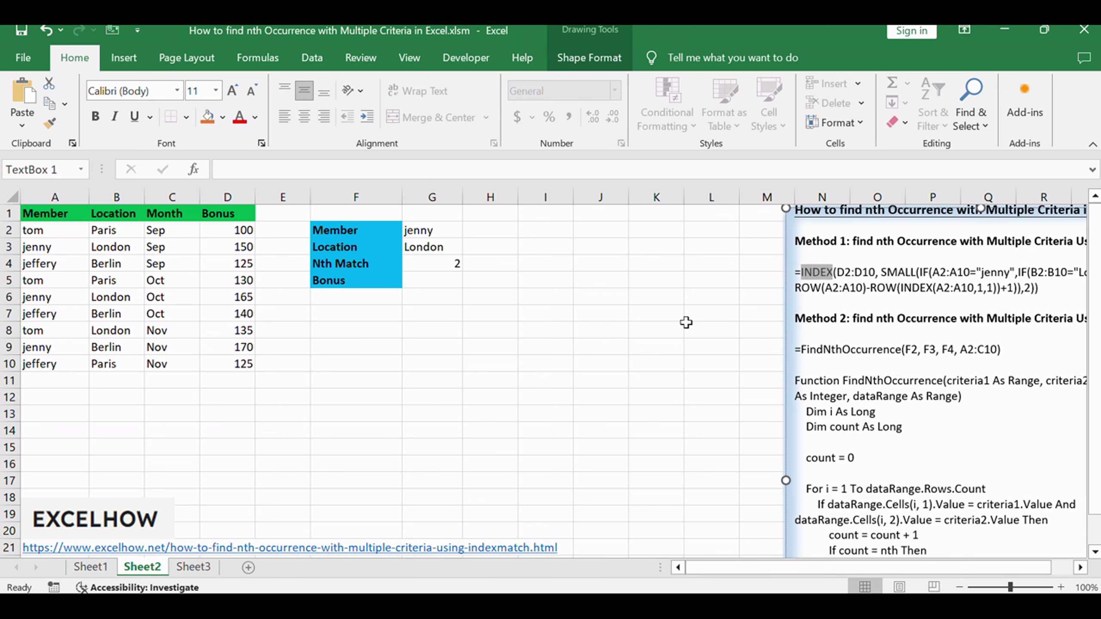
left_click(652, 327)
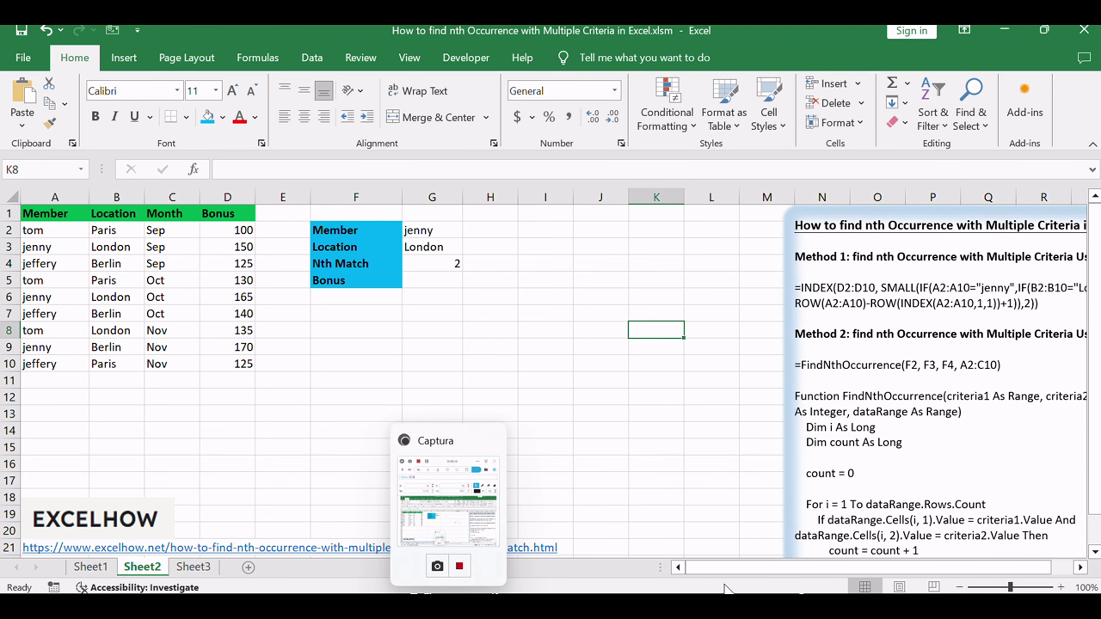
left_click_drag(741, 574, 762, 575)
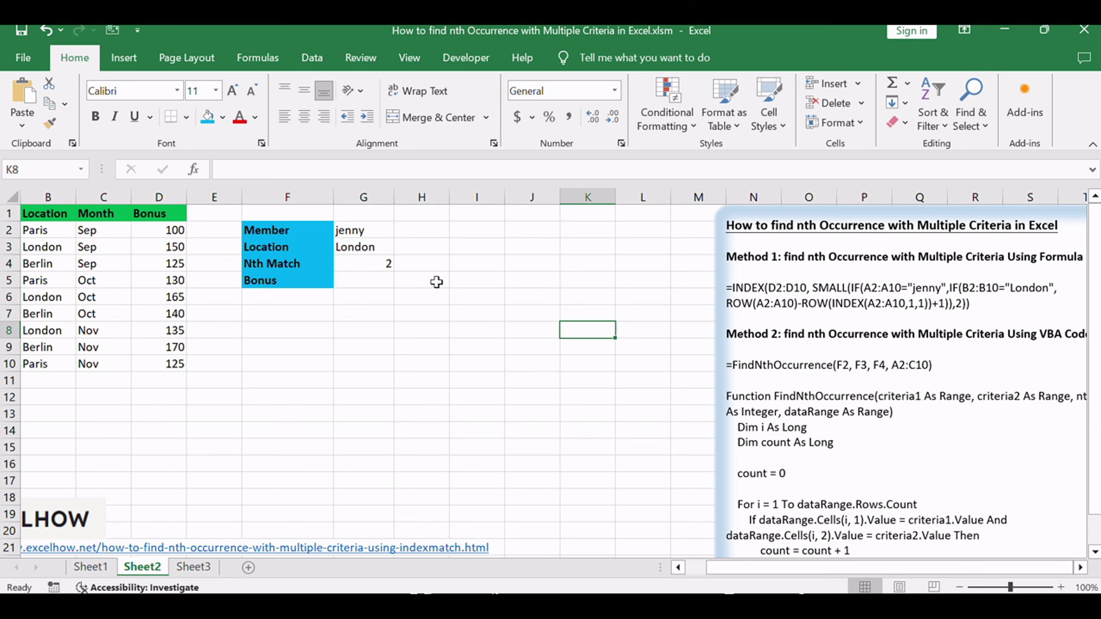
Enter the INDEX/SMALL/IF lookup in G5 as an array formula returning 165.
left_click(363, 280)
double_click(366, 283)
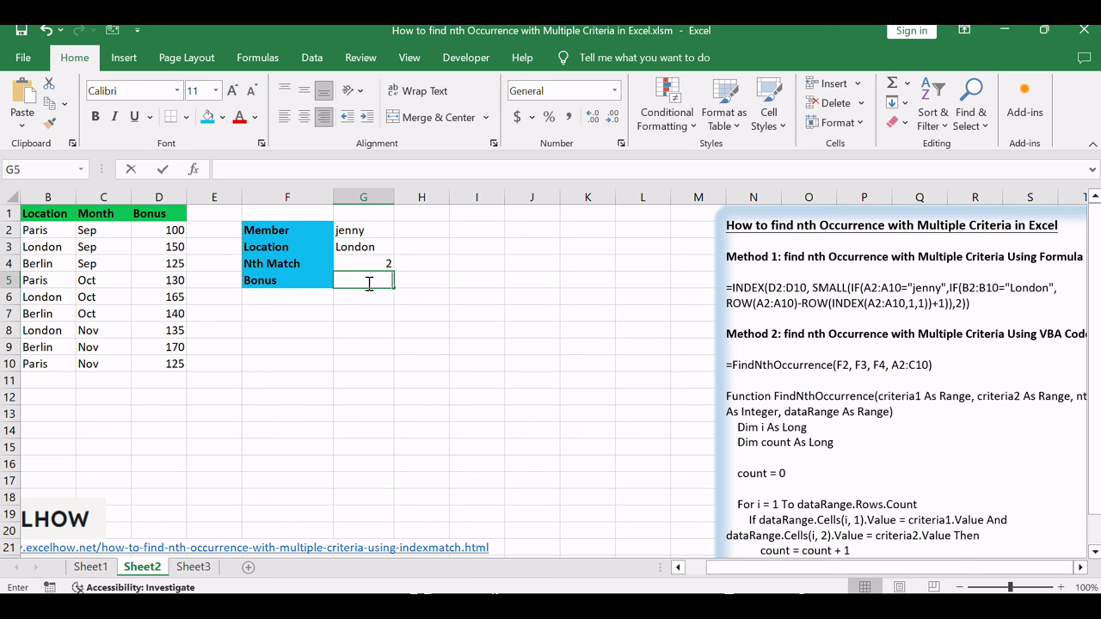
type("=INDEX(D2:D10, SMALL(IF(A2:A10=\"jenny\",IF(B2:B10=\"London\", ROW(A2:A10)-ROW(INDEX(A2:A10,1,1))+1)),2))")
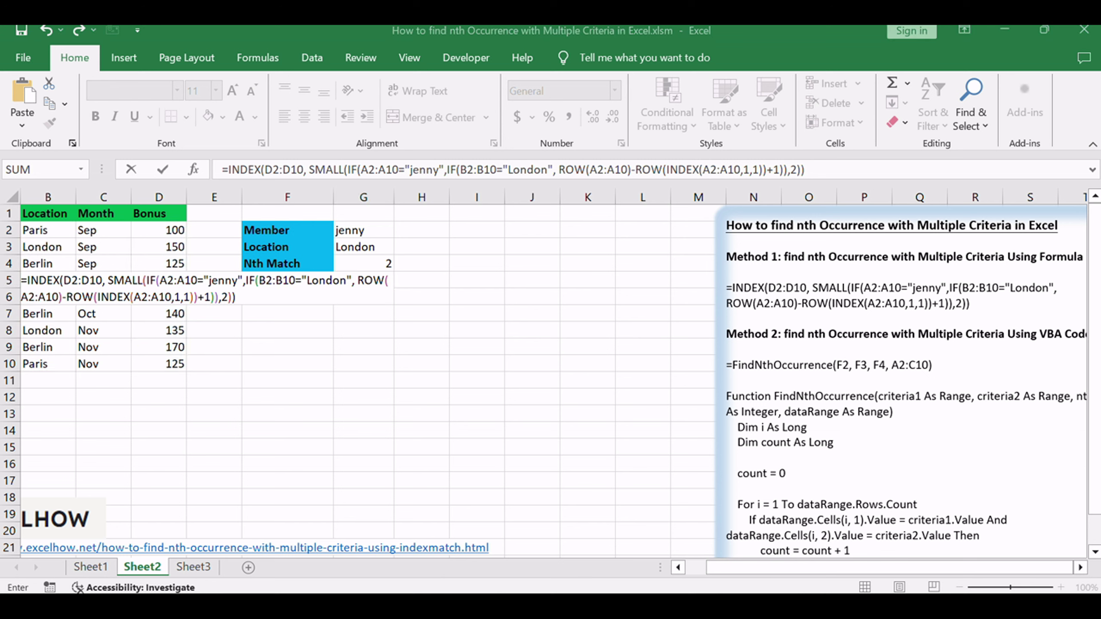
left_click(362, 169)
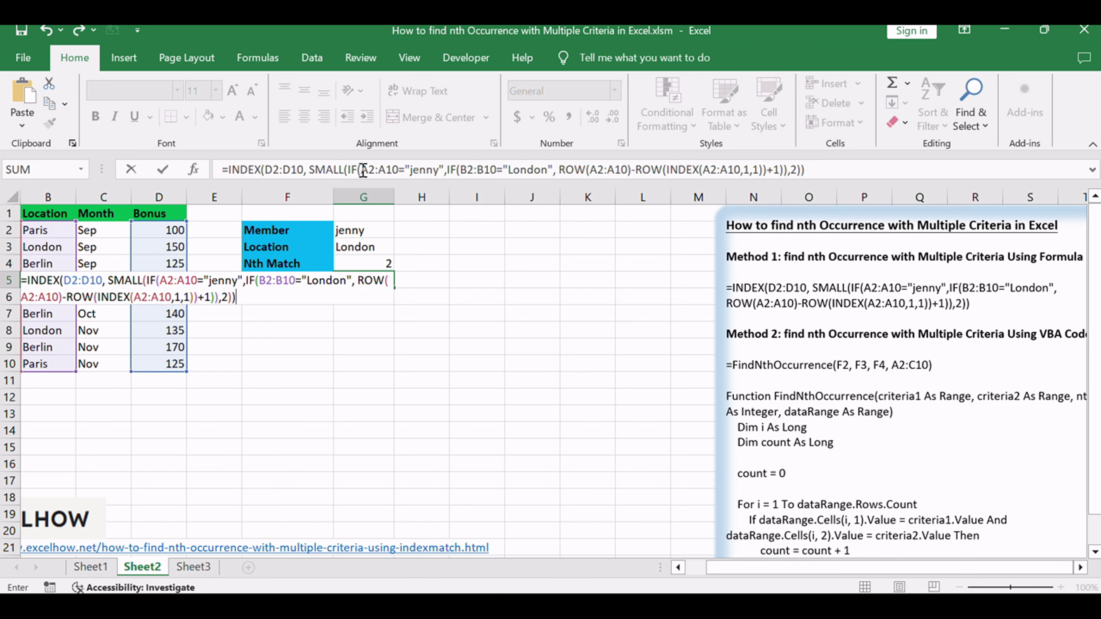
key("ctrl+shift+Return")
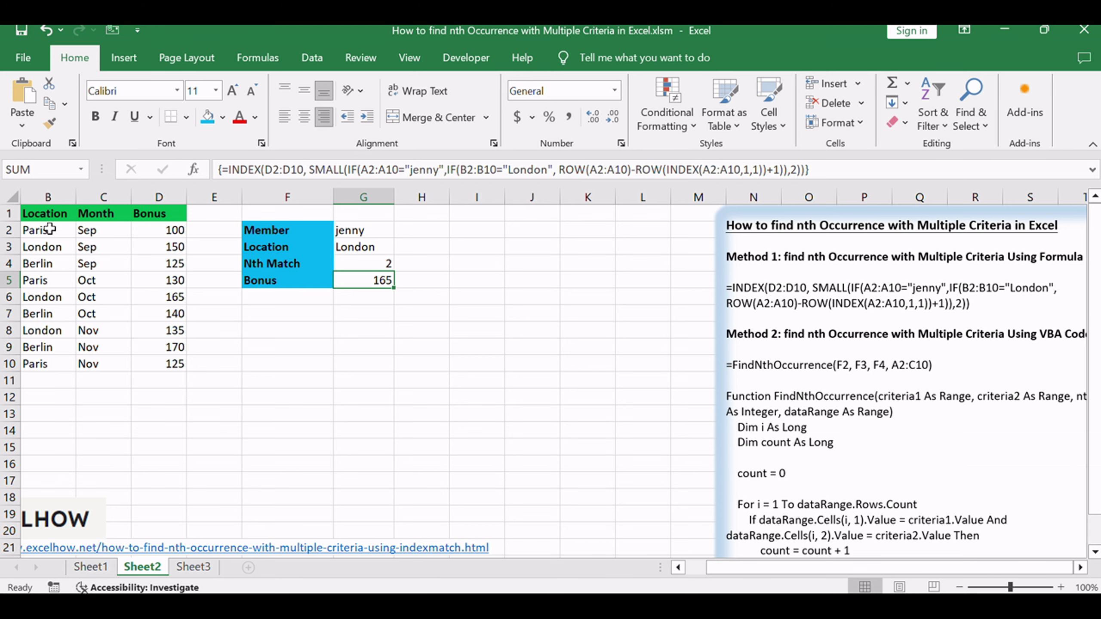
left_click_drag(725, 568, 706, 568)
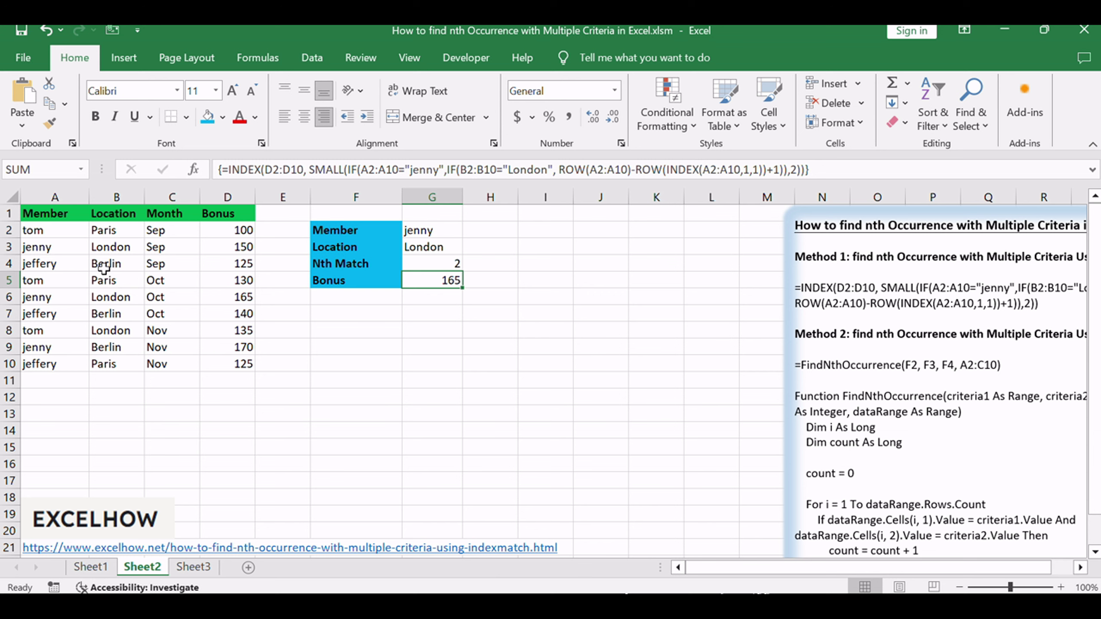
left_click(125, 247)
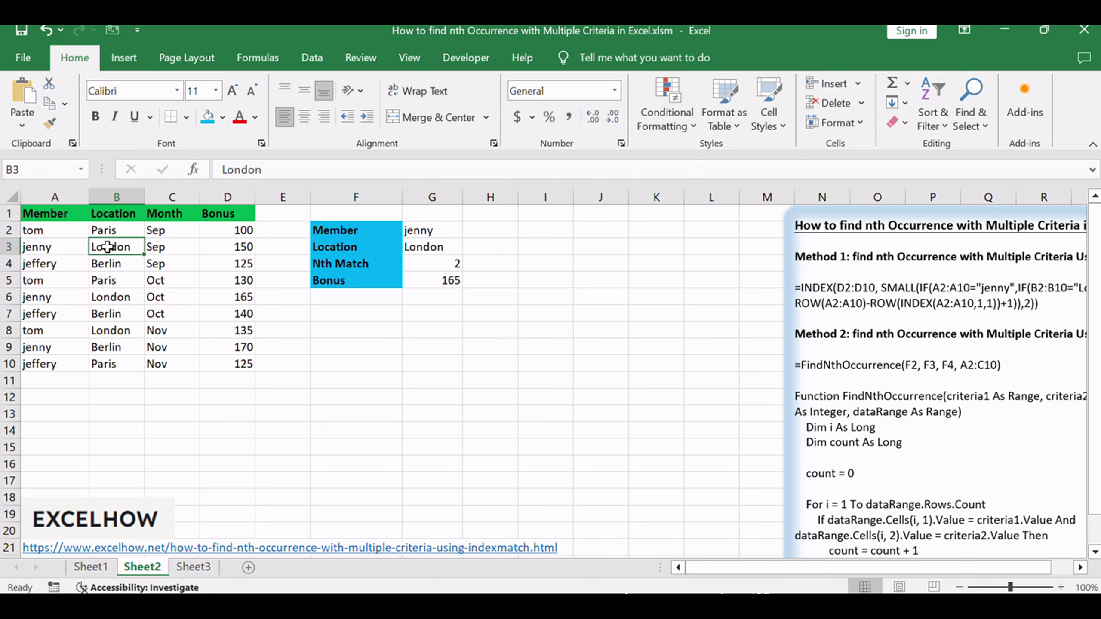
left_click(432, 281)
type("=INDEX(D2:D10, SMALL(IF(A2:A10=\"jenny\",IF(B2:B10=\"London\", ROW(A2:A10)-ROW(INDEX(A2:A10,1,1))+1)),2))")
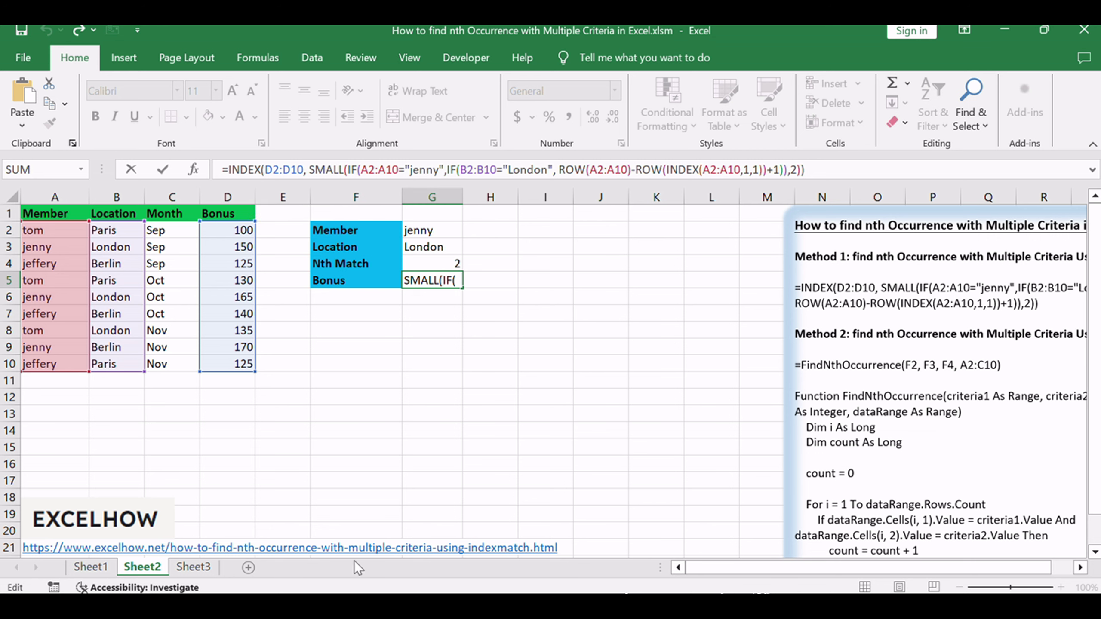
left_click(357, 413)
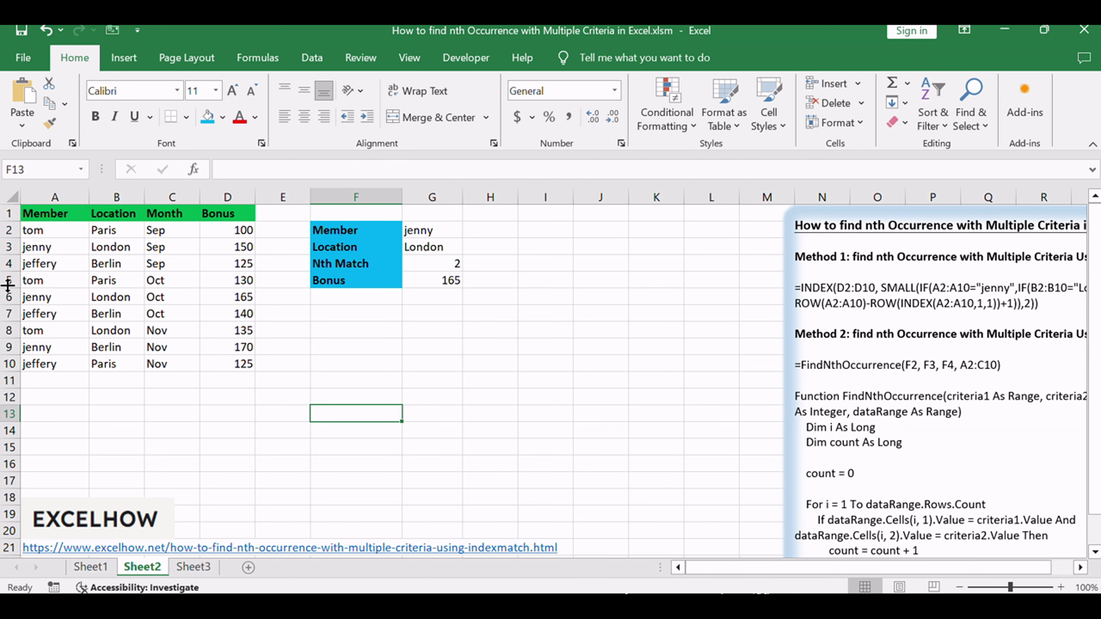
key("alt+F11")
Insert a new module into the workbook project and activate its code window.
right_click(272, 233)
mouse_move(313, 318)
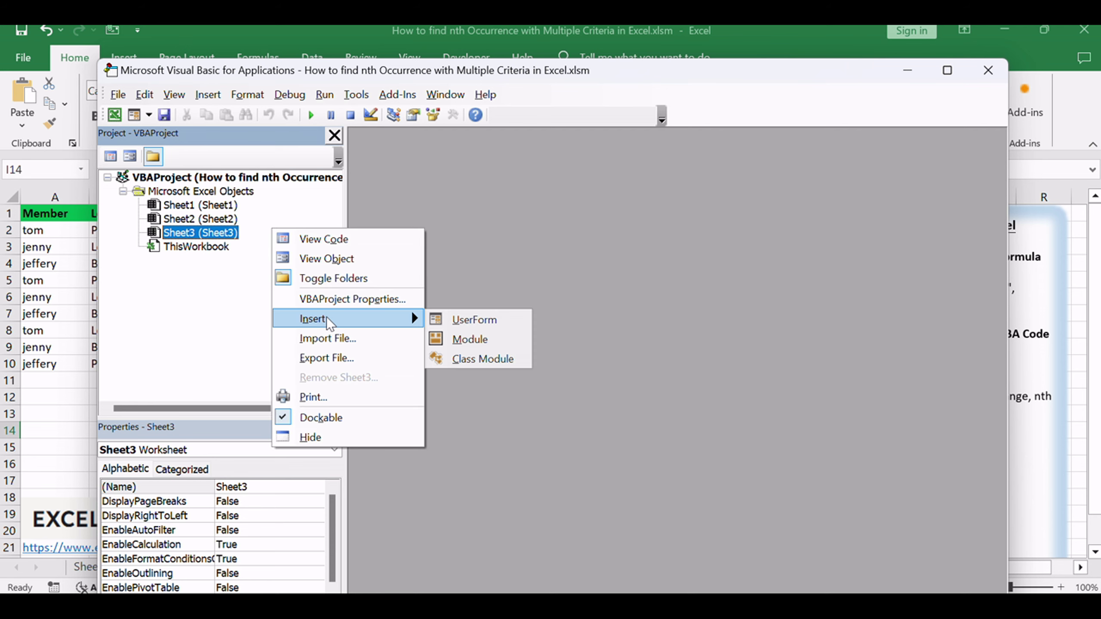
left_click(491, 341)
left_click(183, 272)
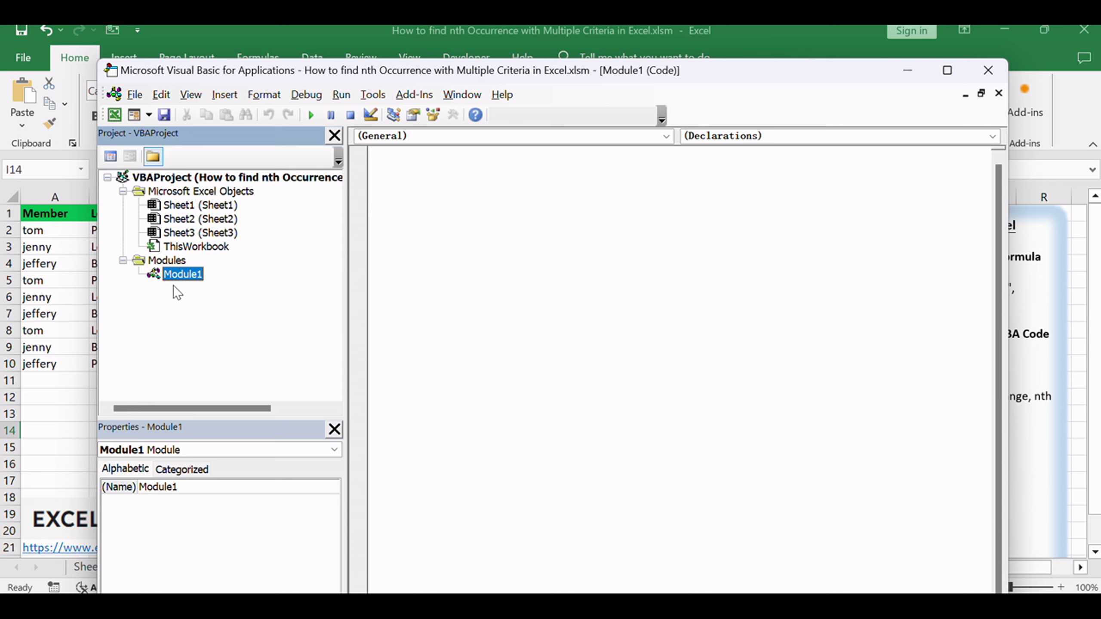
left_click(479, 283)
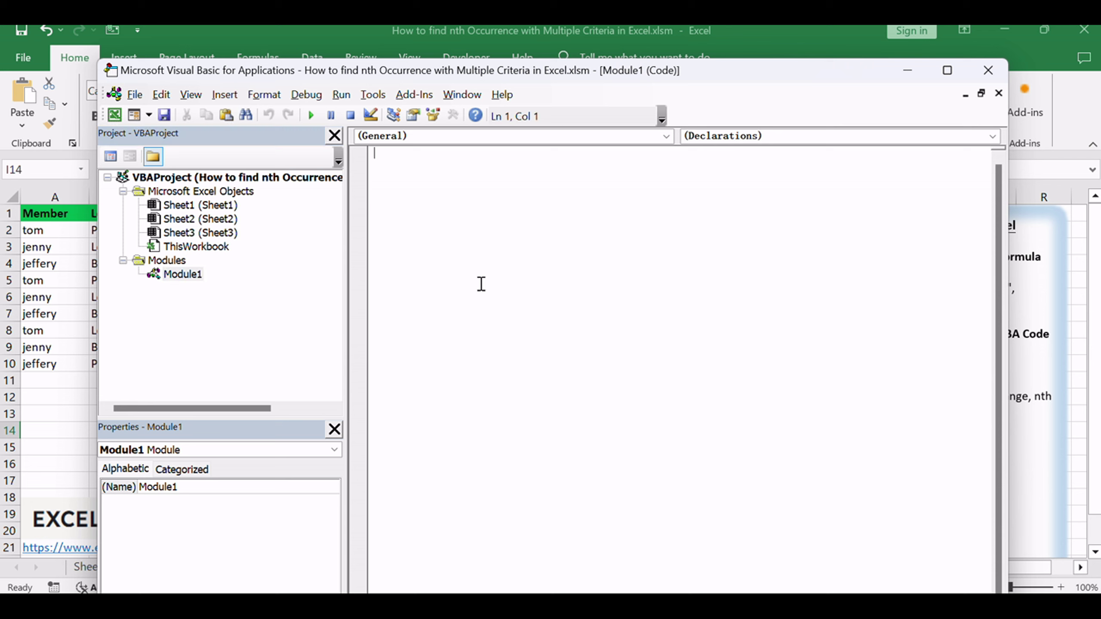
Paste the FindNthOccurrence function code into Module1 and close the VBA editor.
key("ctrl+v")
left_click_drag(427, 154, 524, 154)
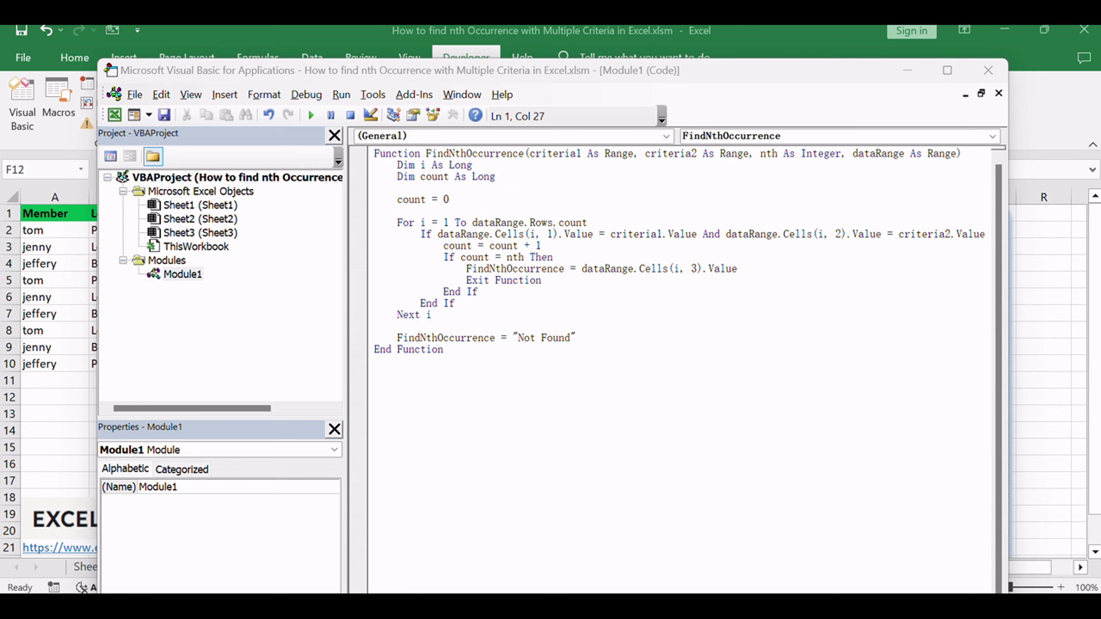
left_click(727, 245)
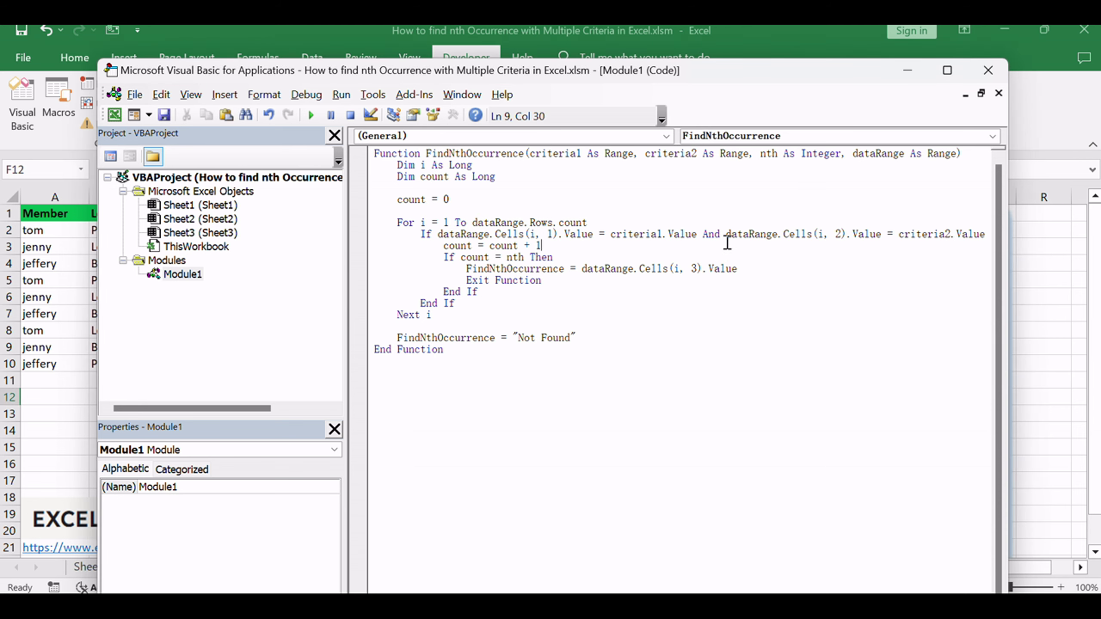
left_click(989, 70)
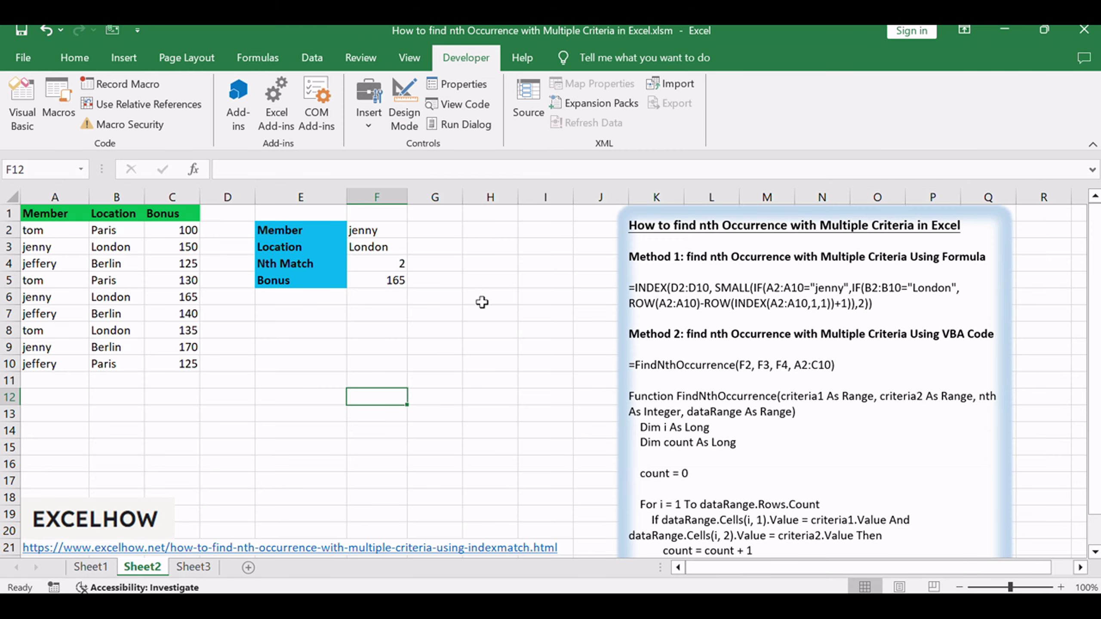
Enter =FindNthOccurrence(F2, F3, F4, A2:C10) in G5 so it returns 165.
left_click(437, 317)
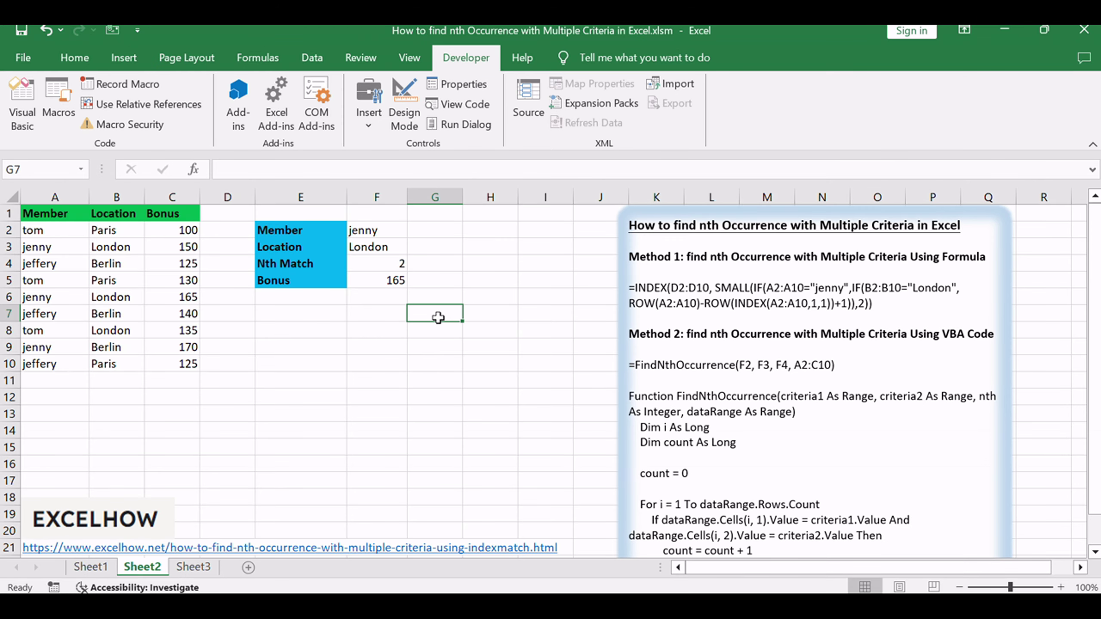
left_click(446, 280)
type("=FindNthOccurrence(F2, F3, F4, A2:C10)")
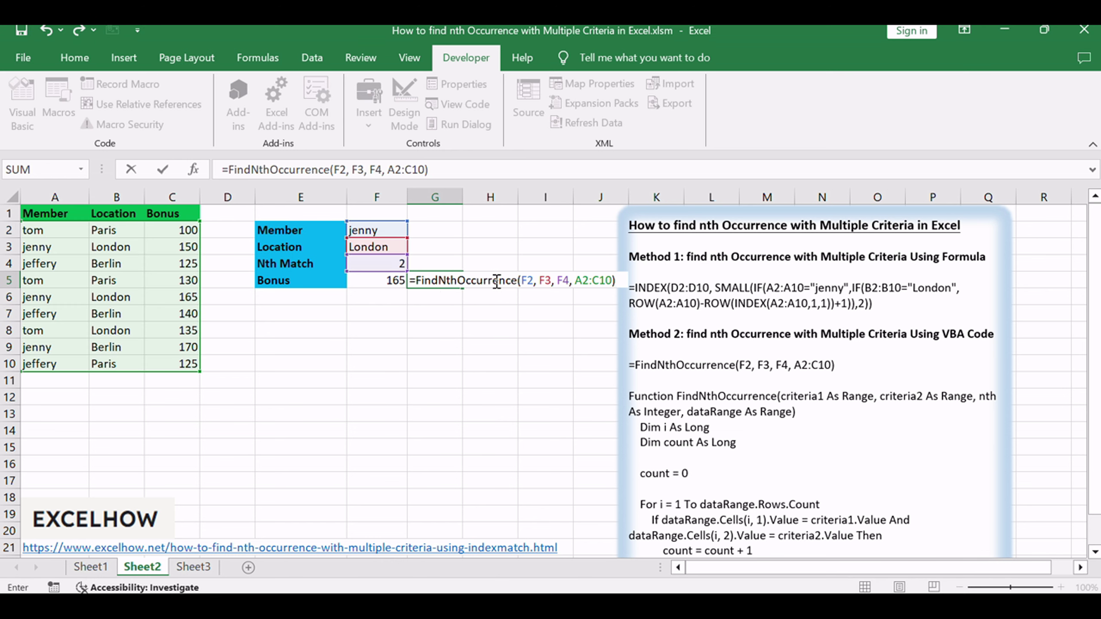
left_click(434, 279)
left_click(477, 281)
left_click(545, 282)
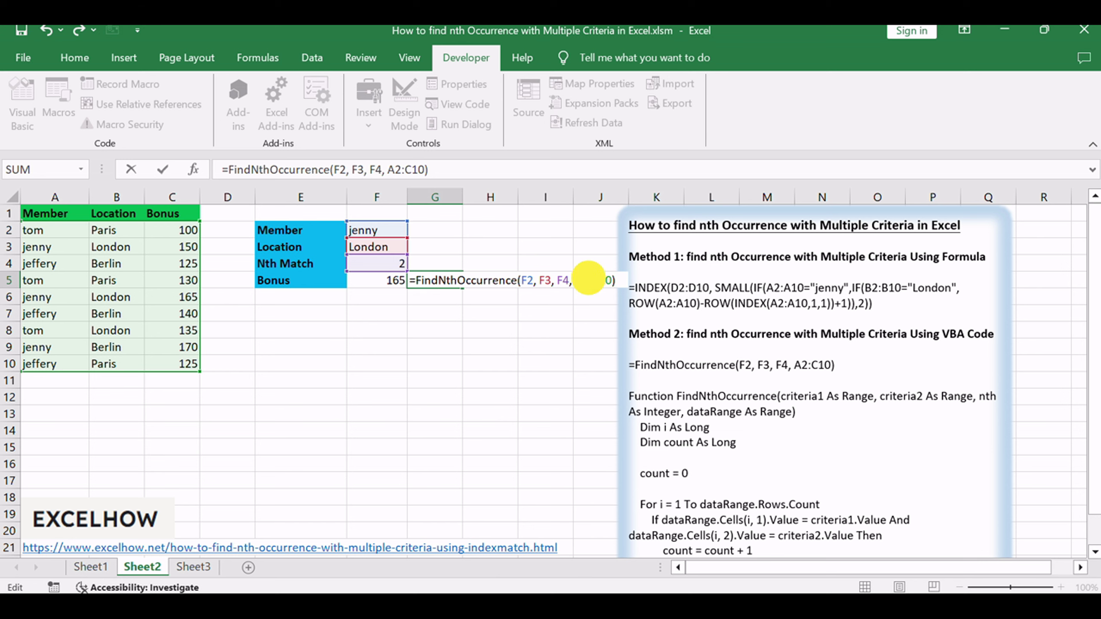
left_click_drag(574, 281, 614, 281)
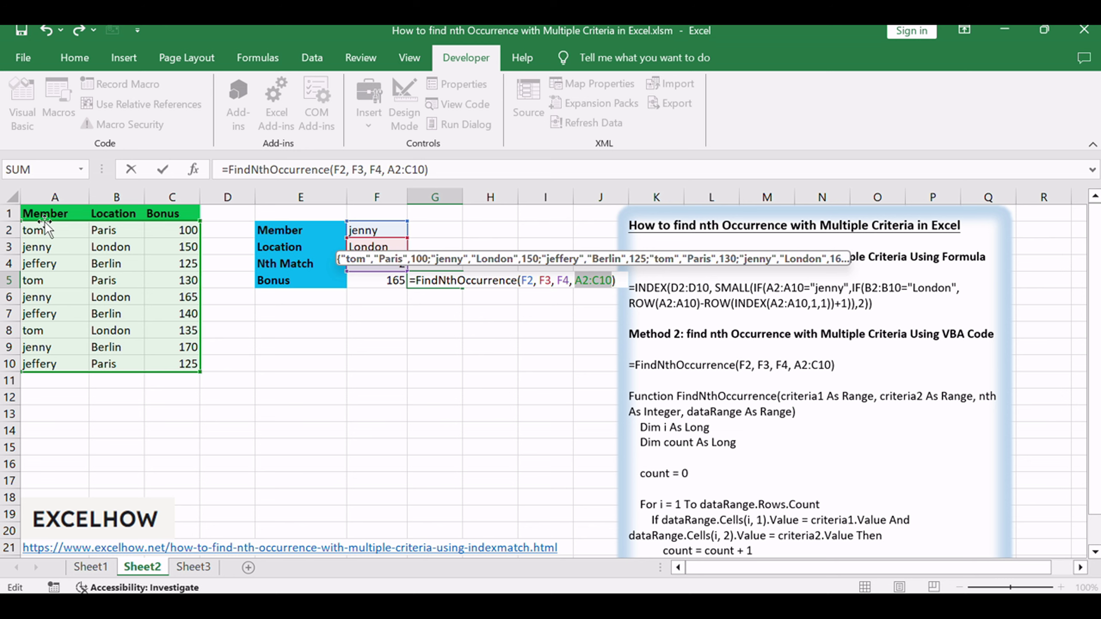
left_click(484, 170)
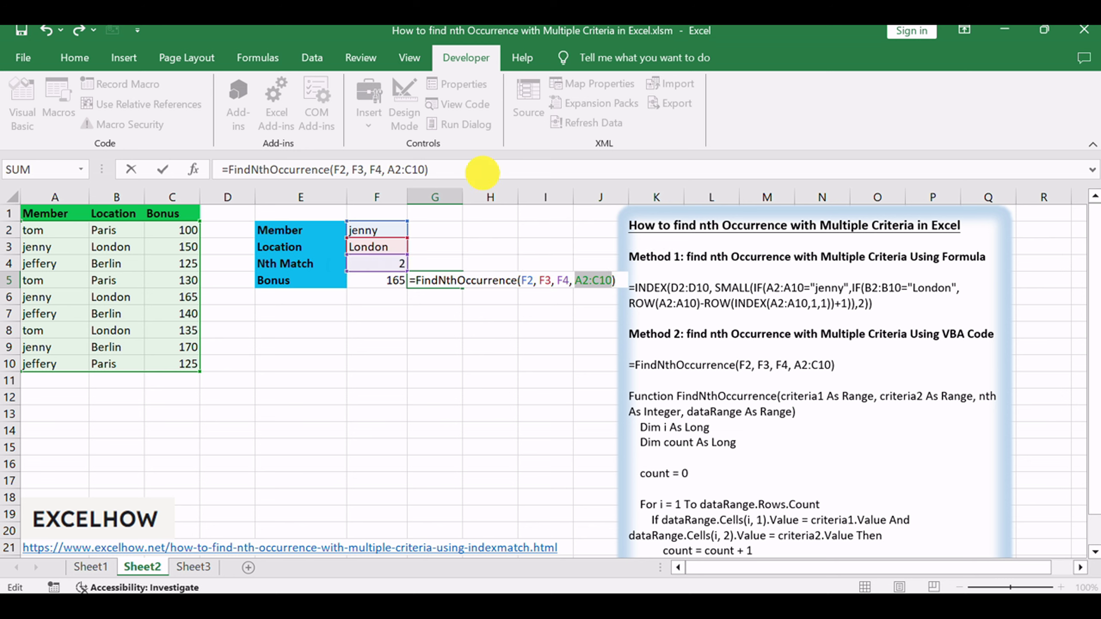
key("Return")
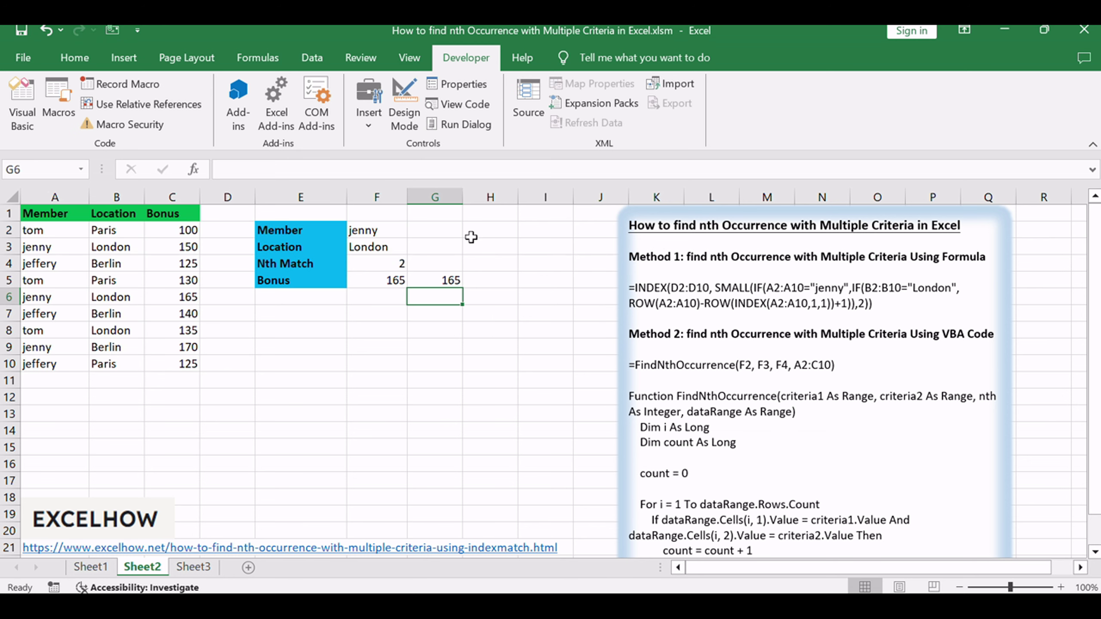
left_click(452, 277)
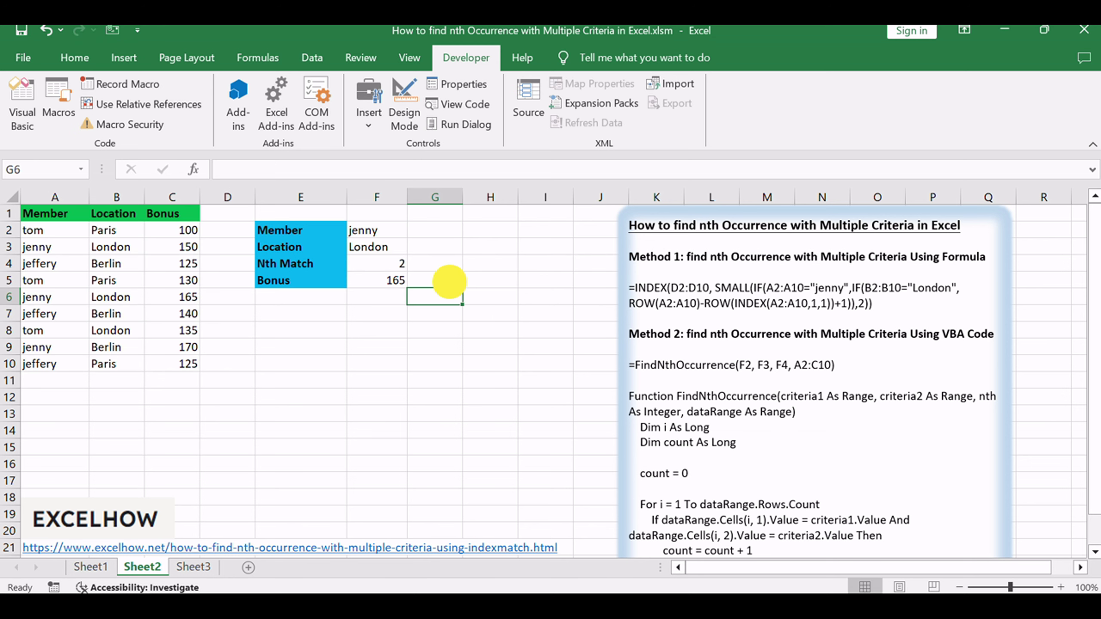
left_click(833, 397)
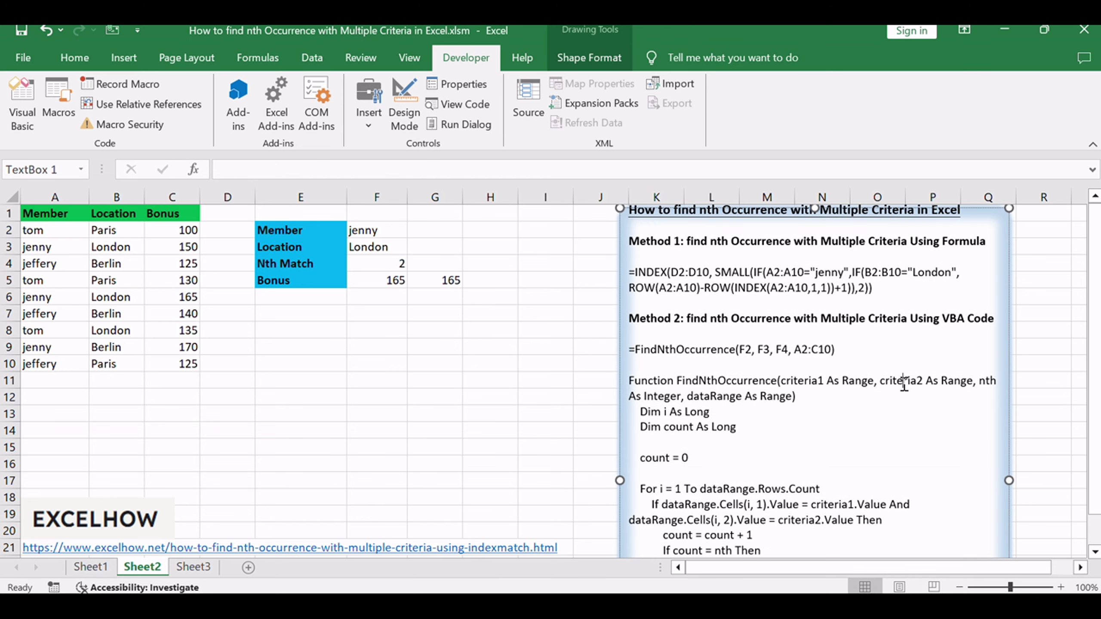
left_click_drag(691, 396, 738, 396)
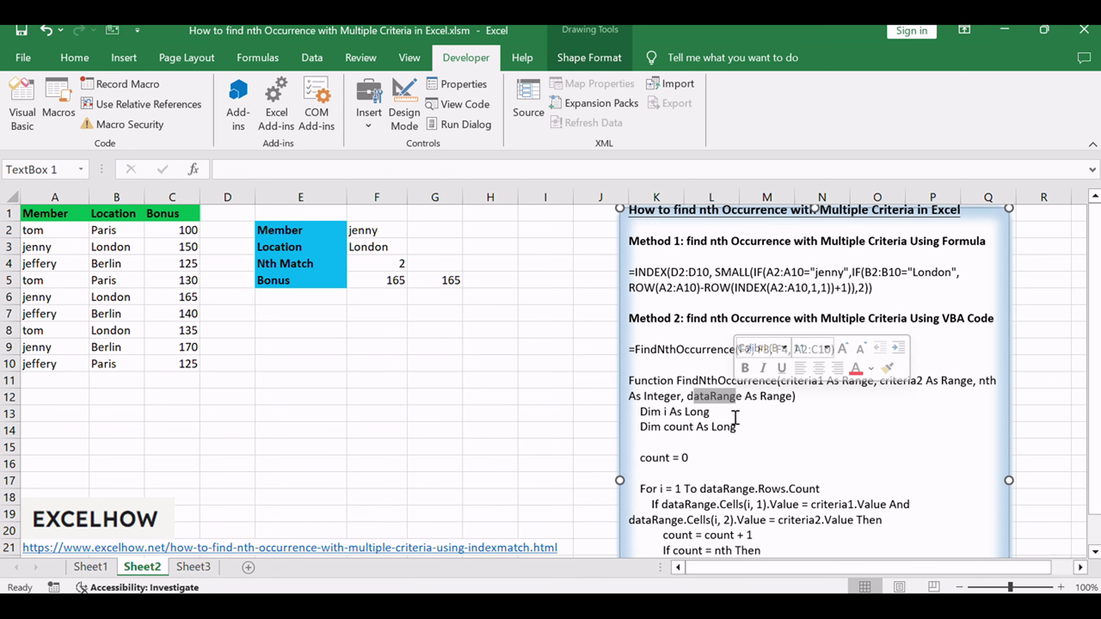
left_click(30, 223)
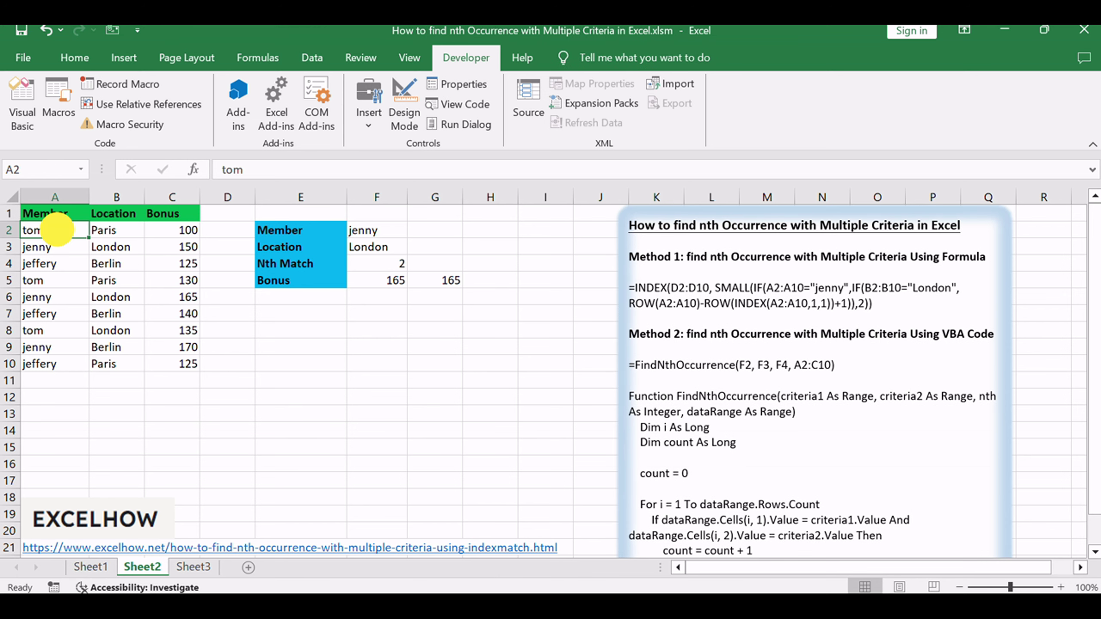
left_click_drag(54, 230, 184, 361)
left_click(327, 417)
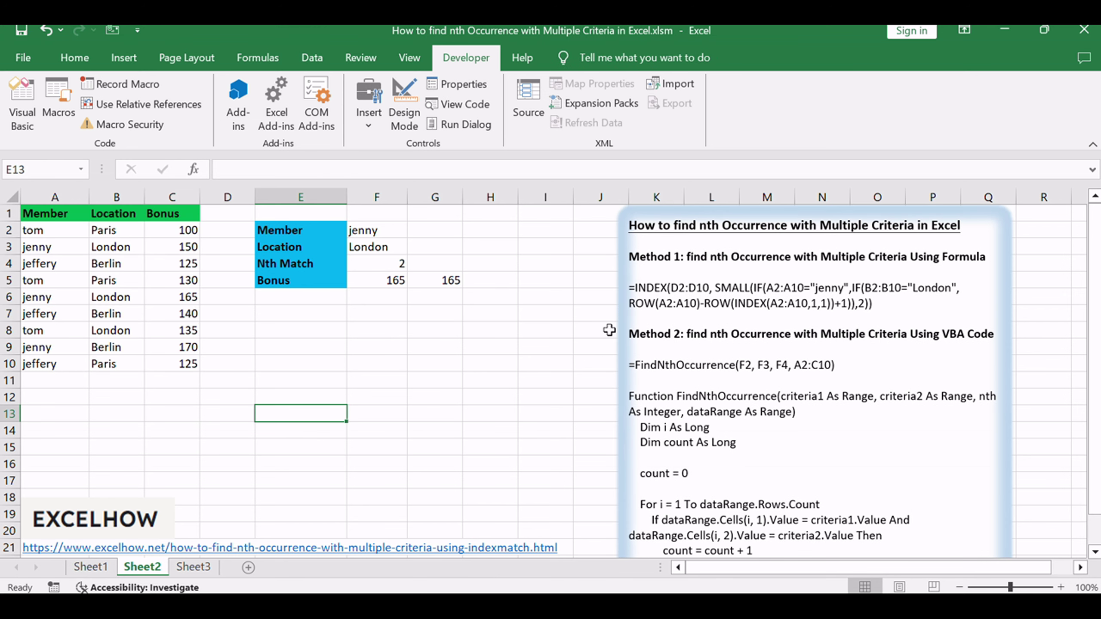
left_click(441, 277)
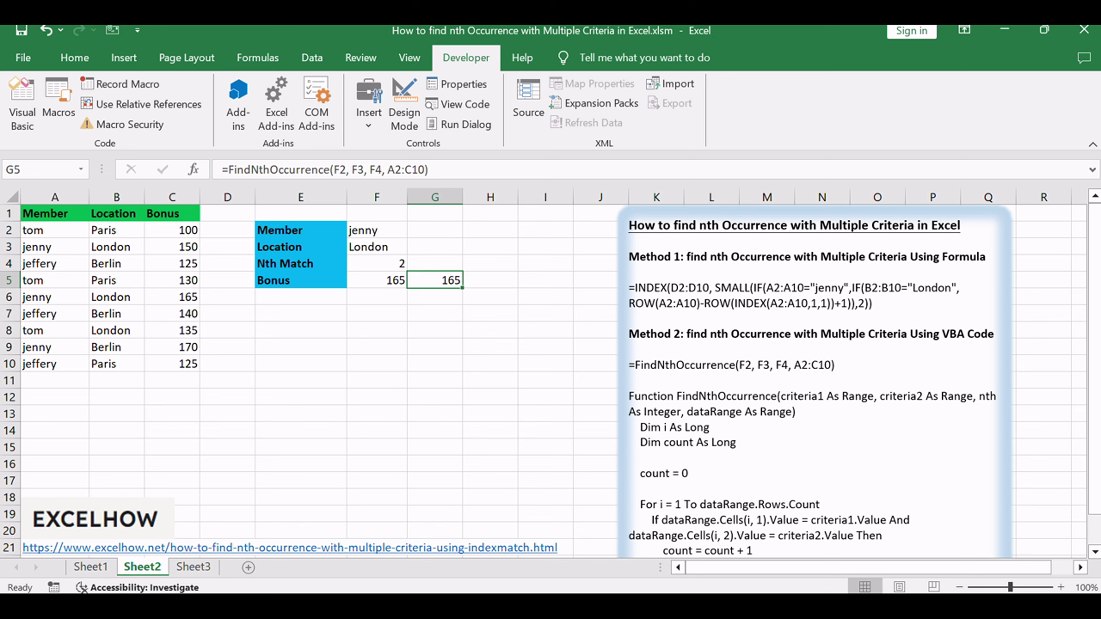
key("alt+F11")
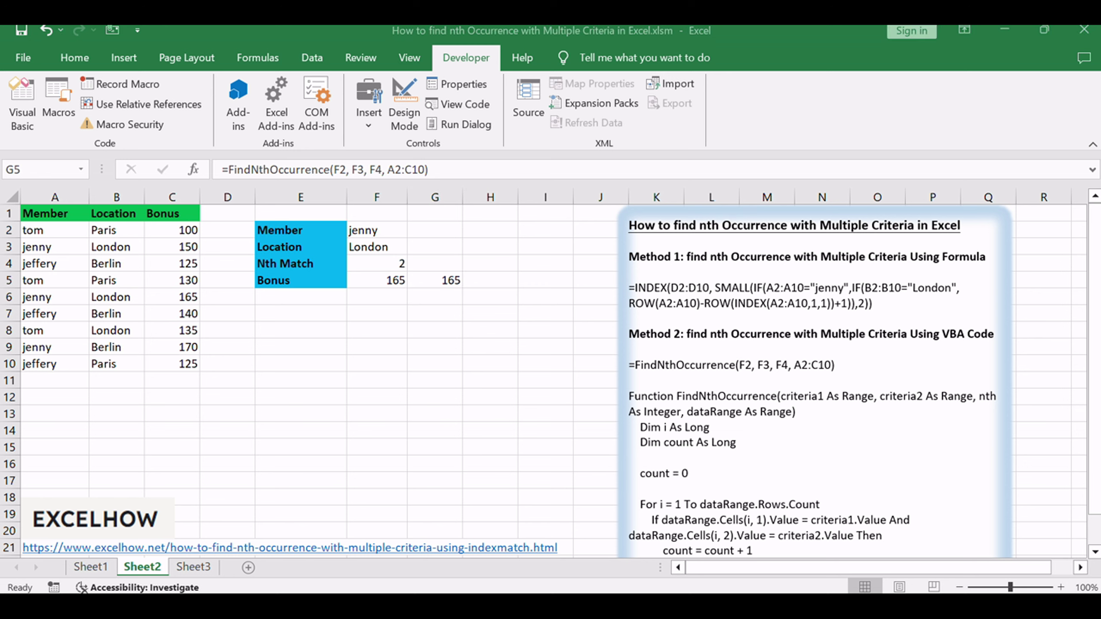